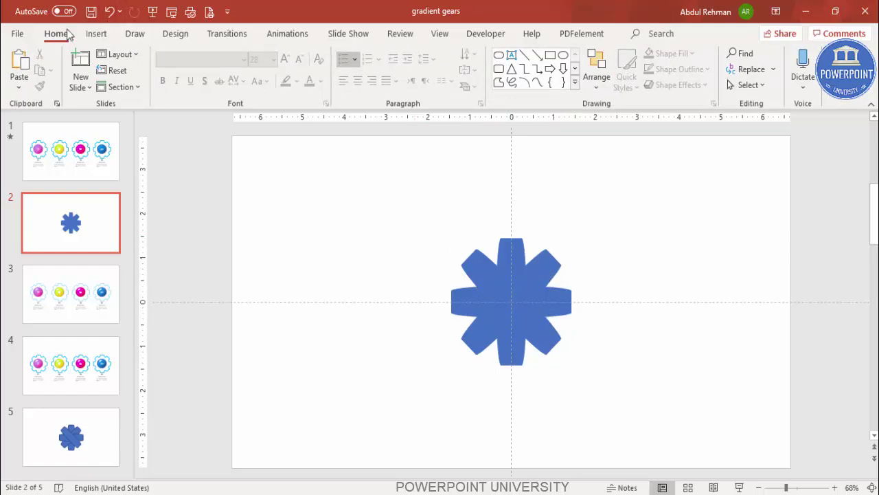
Draw a circle over the blue spoked shape using the Oval shape.
left_click(90, 34)
left_click(209, 72)
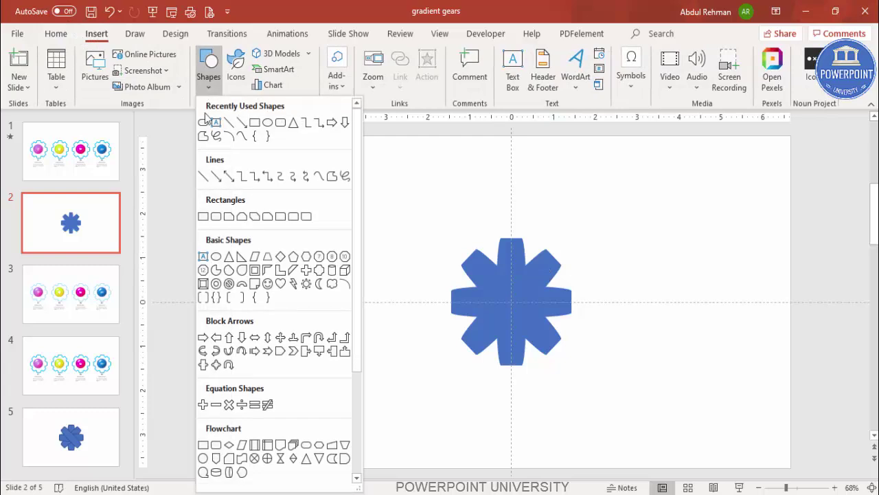
left_click(216, 259)
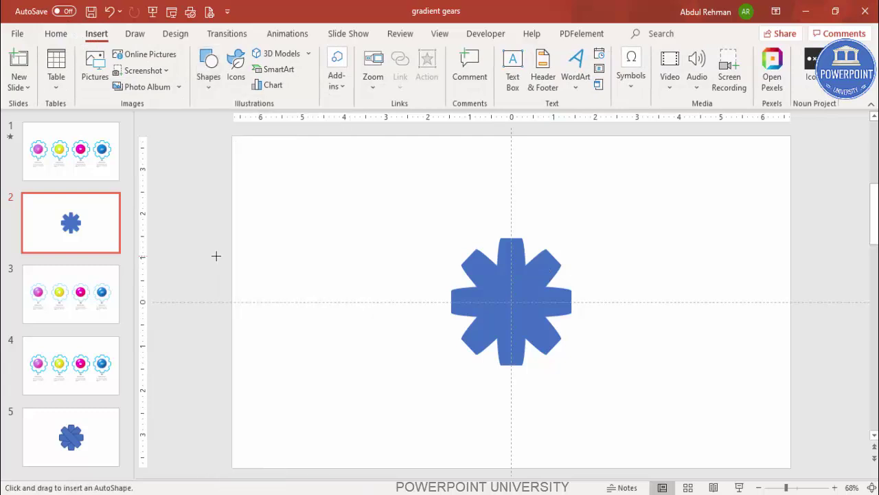
left_click_drag(419, 263, 498, 346)
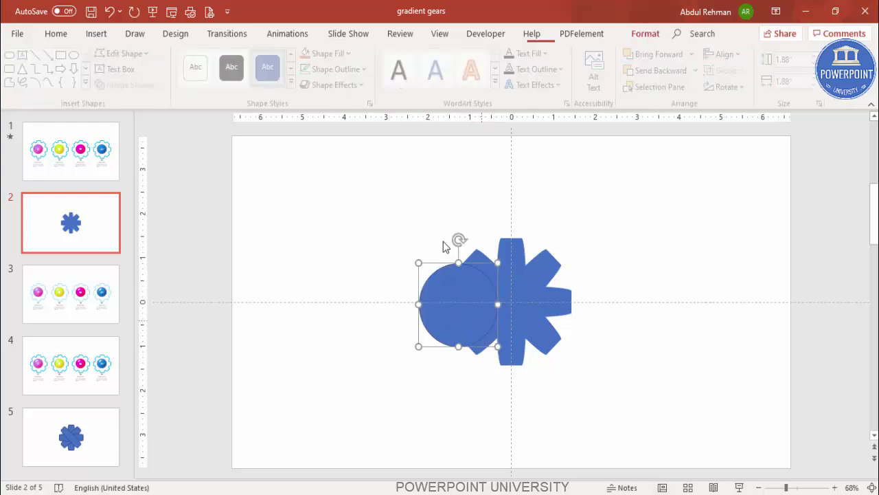
Fill the circle yellow and remove its outline.
left_click(339, 58)
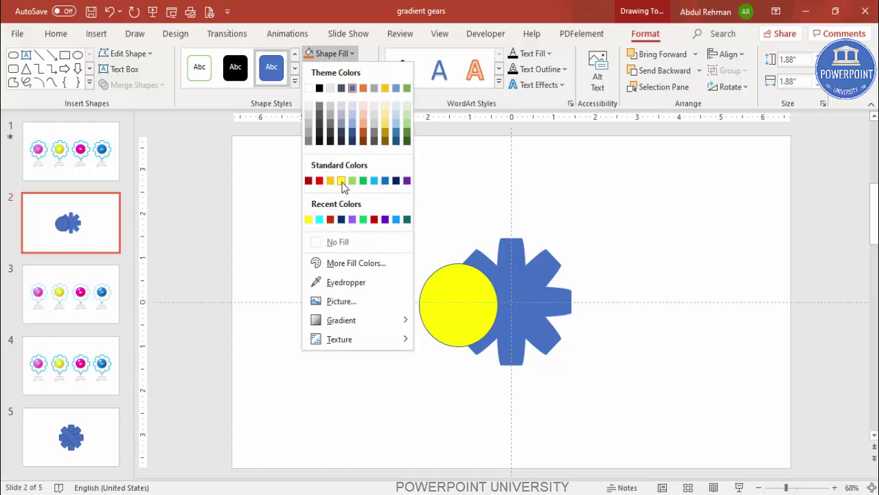
left_click(341, 180)
left_click(347, 69)
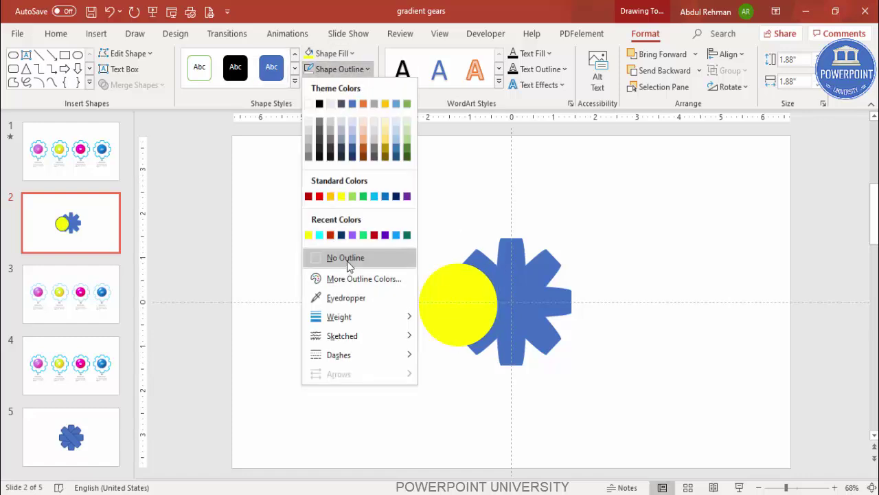
left_click(348, 261)
Centre the yellow circle horizontally and vertically on the slide.
left_click(735, 57)
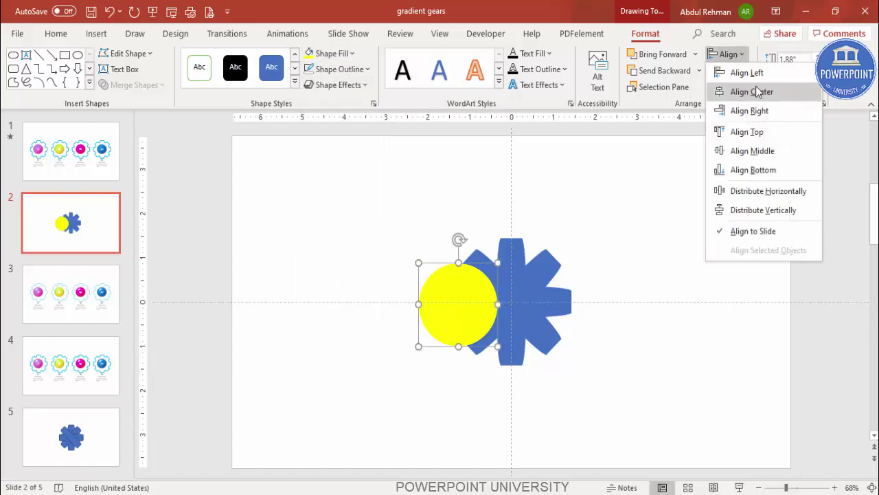
left_click(755, 92)
left_click(729, 55)
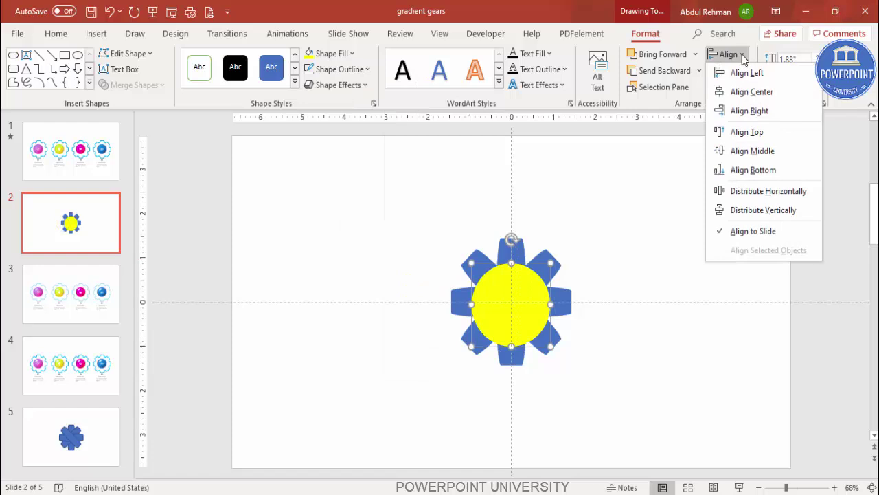
left_click(770, 154)
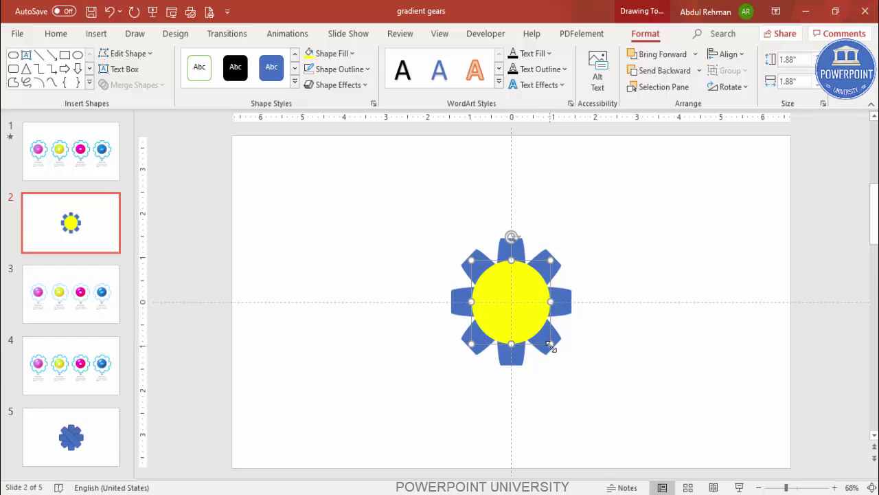
Resize the yellow circle to about 2.33 inches and select it together with the spoked shape for merging.
left_click_drag(551, 346, 561, 352)
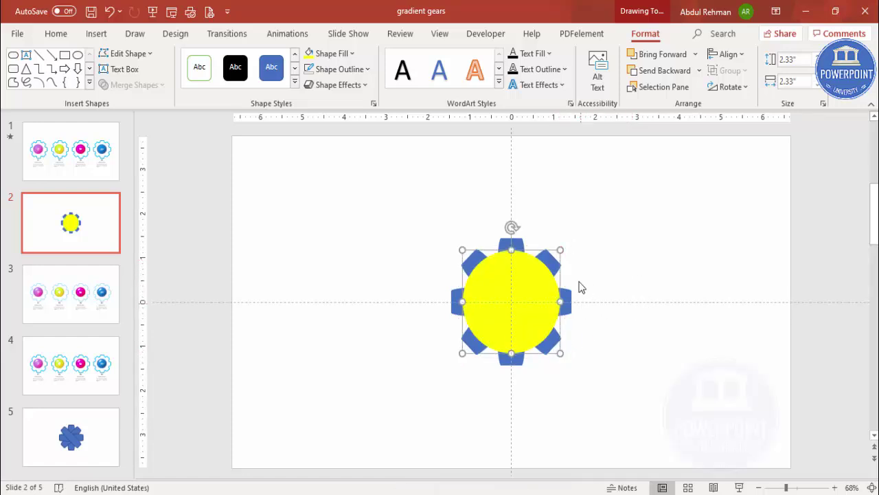
left_click(461, 211)
left_click_drag(402, 199, 623, 444)
left_click(617, 355)
key("ctrl+a")
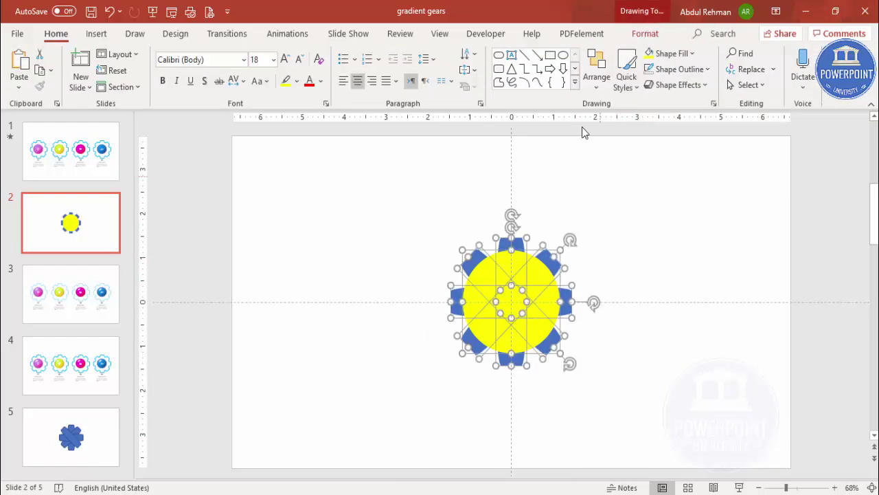
left_click(645, 36)
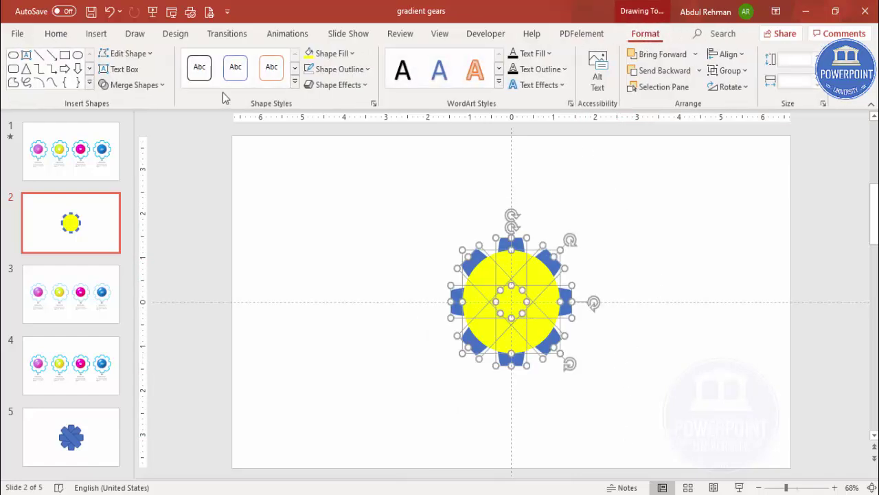
left_click(148, 86)
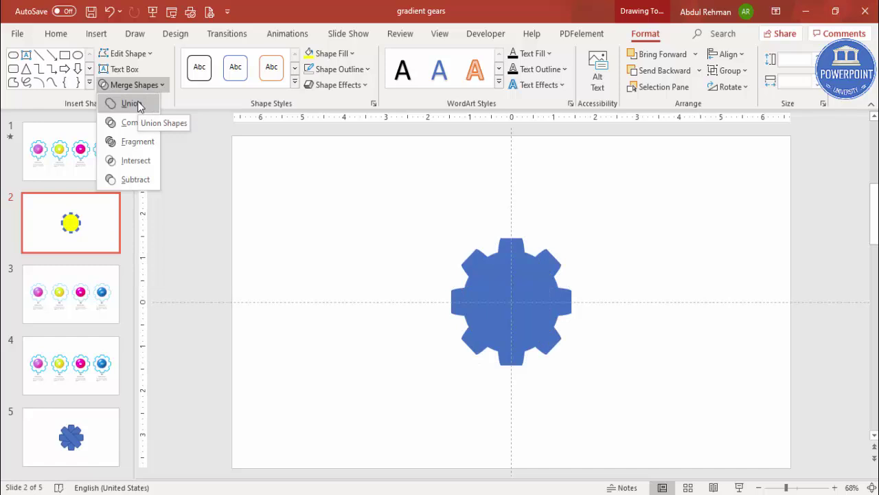
Union the circle and spokes into one centred gear with a turquoise outline.
left_click(138, 102)
left_click_drag(520, 287, 545, 283)
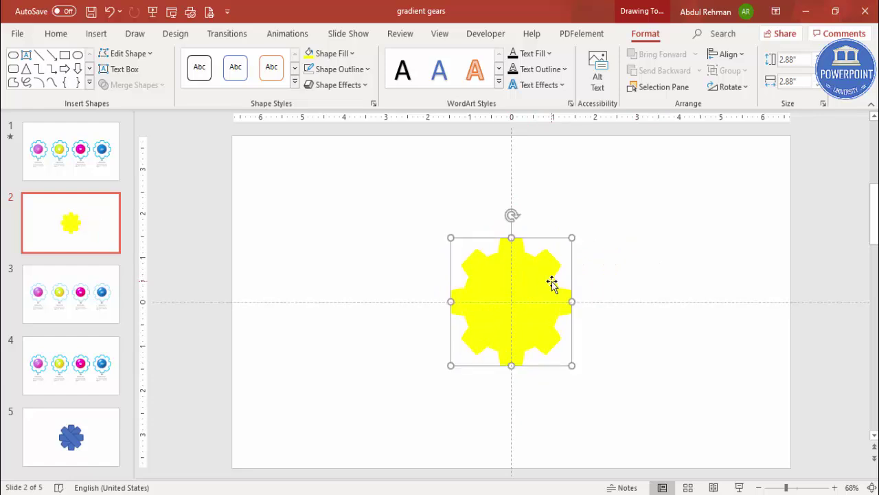
left_click(365, 70)
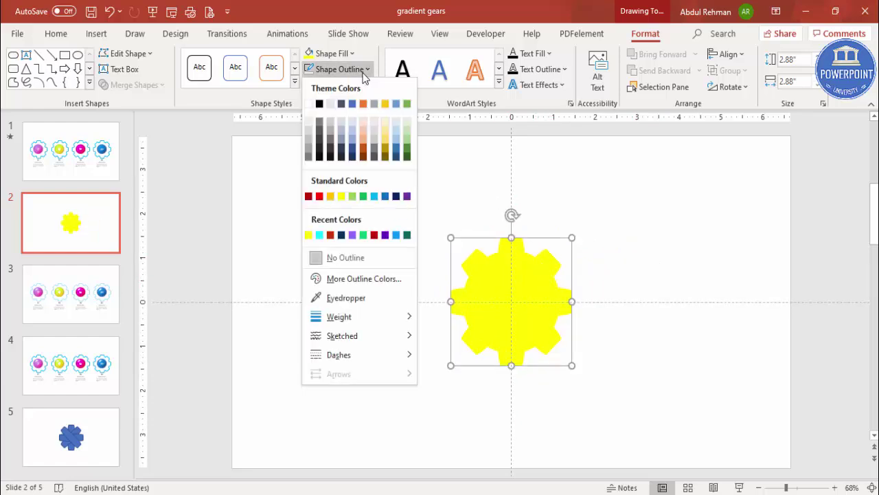
left_click(374, 197)
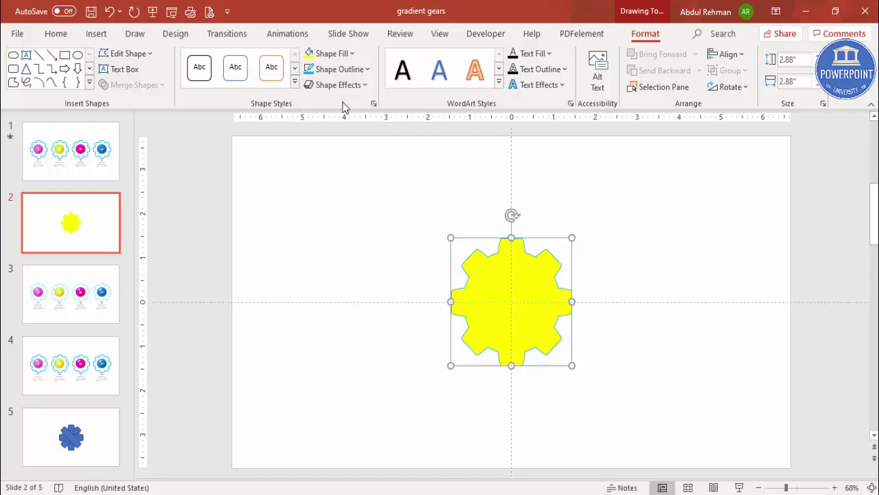
Remove the gear's fill and nudge it back to the slide centre.
left_click(336, 54)
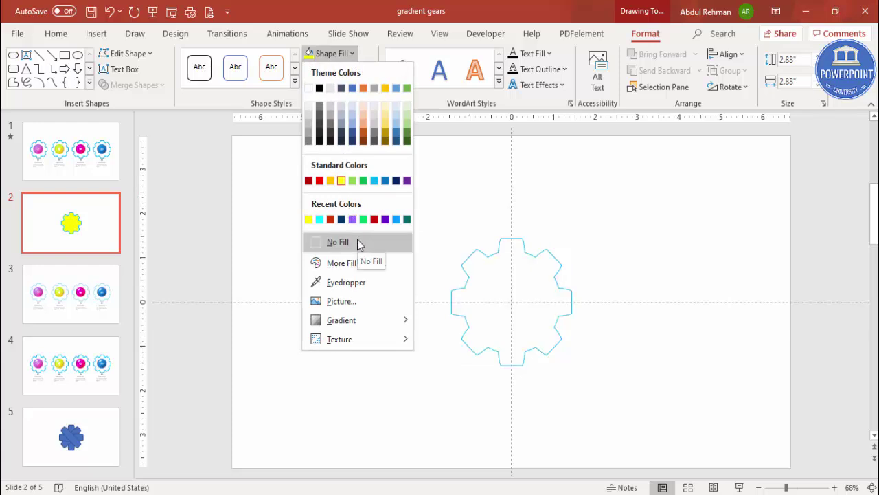
left_click(337, 241)
mouse_move(536, 255)
left_mouse_down()
mouse_move(525, 255)
mouse_move(543, 255)
left_mouse_up()
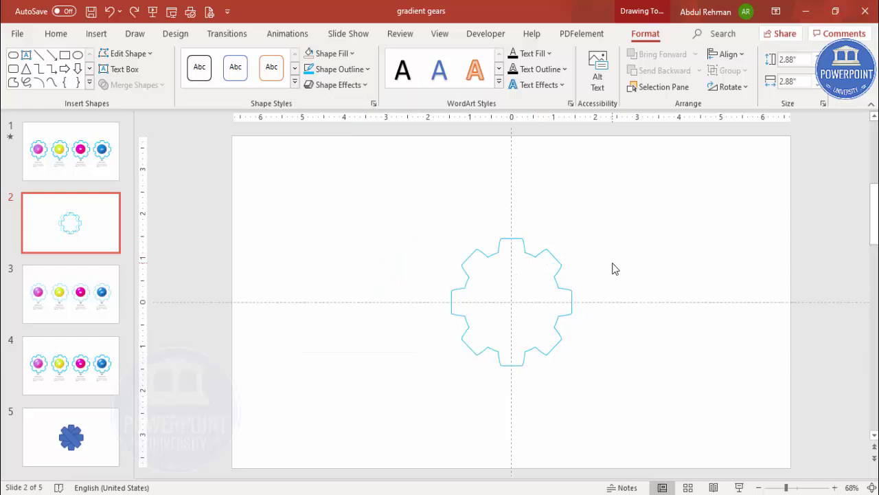
left_click(615, 265)
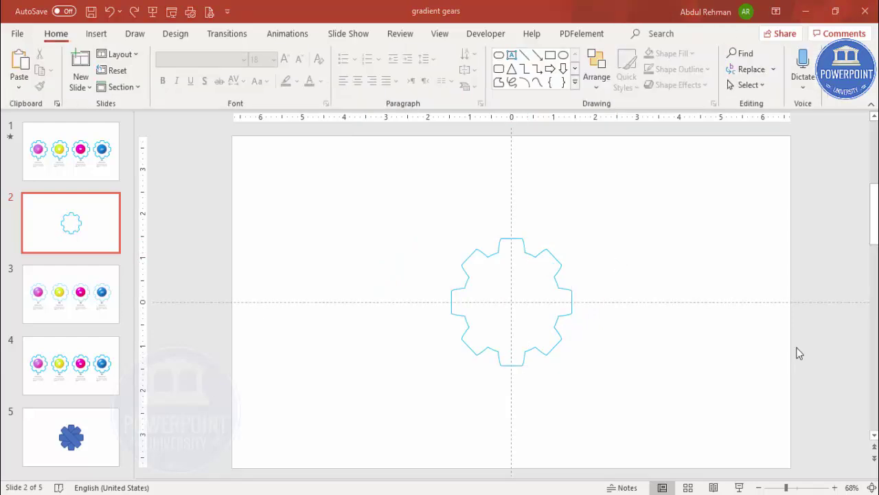
Draw an outline-free oval circle inside the gear outline.
left_click(97, 34)
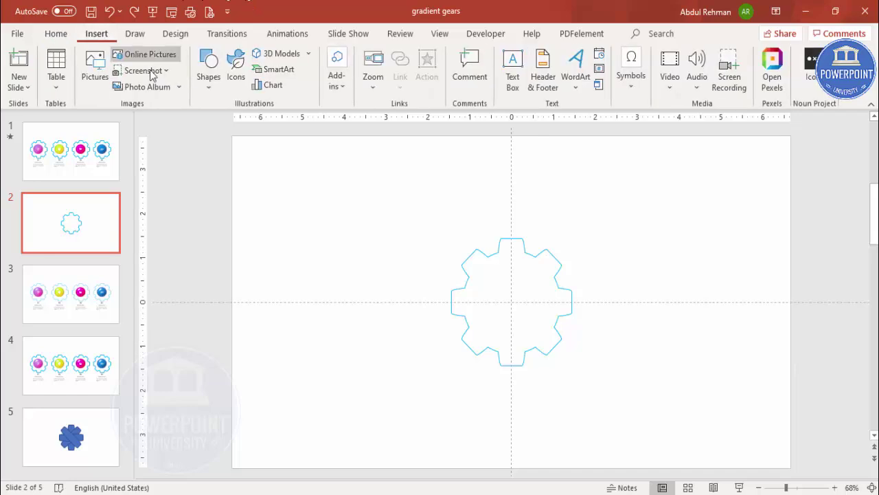
left_click(207, 91)
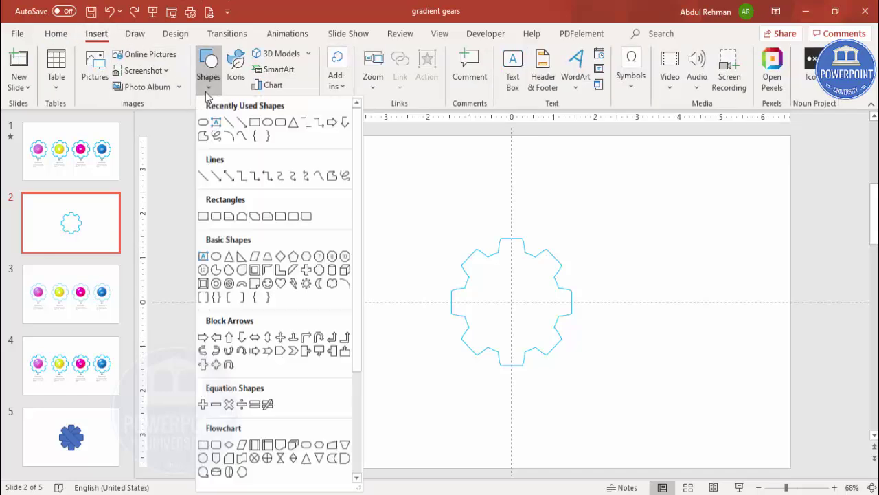
left_click(215, 255)
left_click_drag(490, 277, 551, 342)
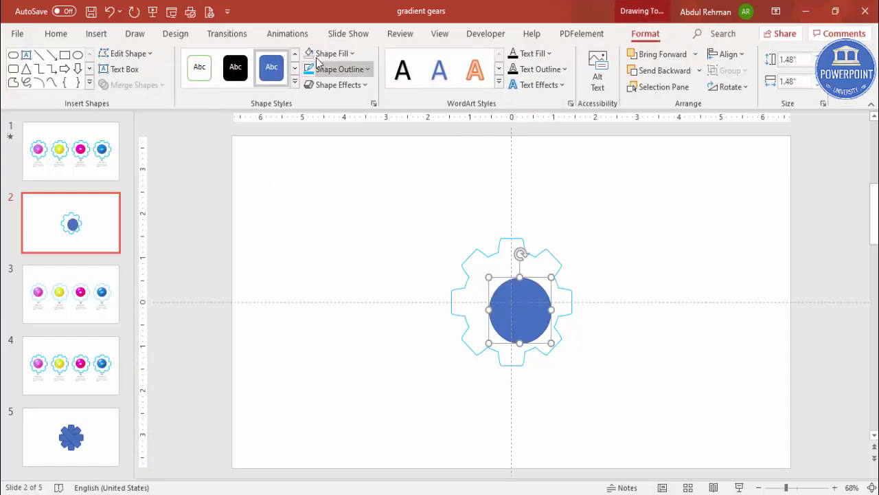
left_click(330, 68)
left_click(363, 266)
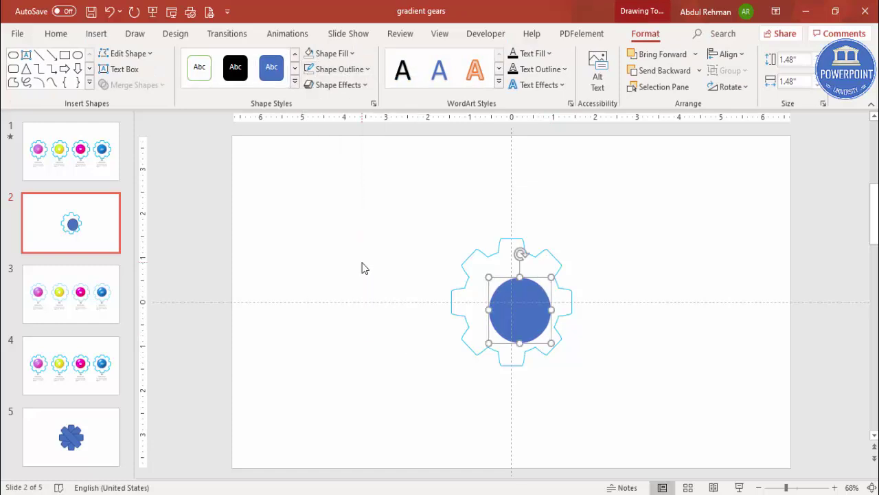
Centre the circle on the slide and enlarge it to about 1.74 inches.
left_click(727, 55)
left_click(747, 93)
left_click(728, 54)
left_click(749, 151)
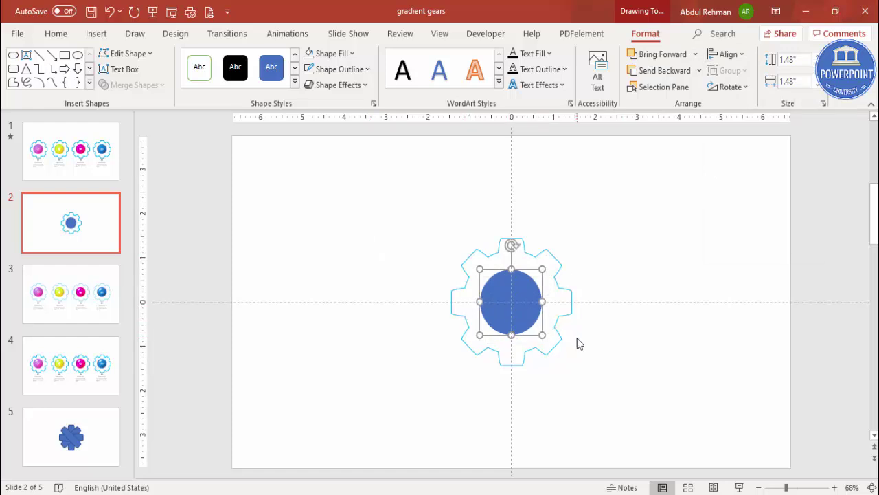
left_click_drag(543, 333, 547, 340)
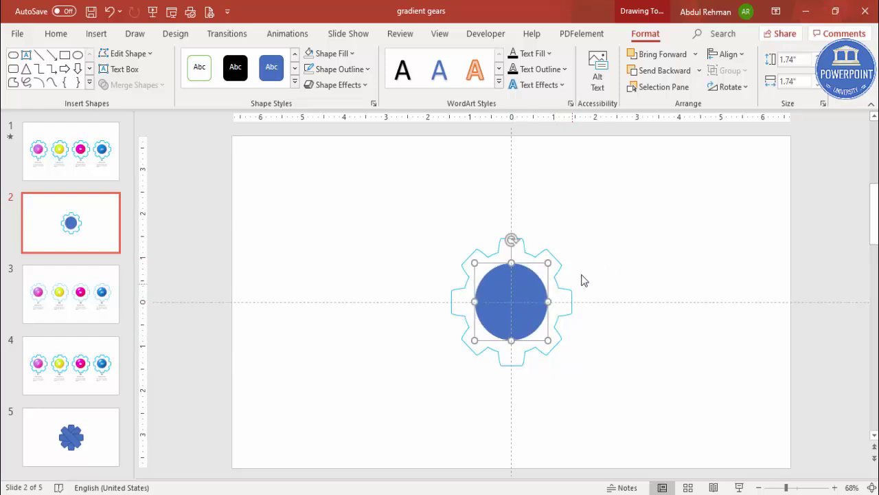
left_click(604, 235)
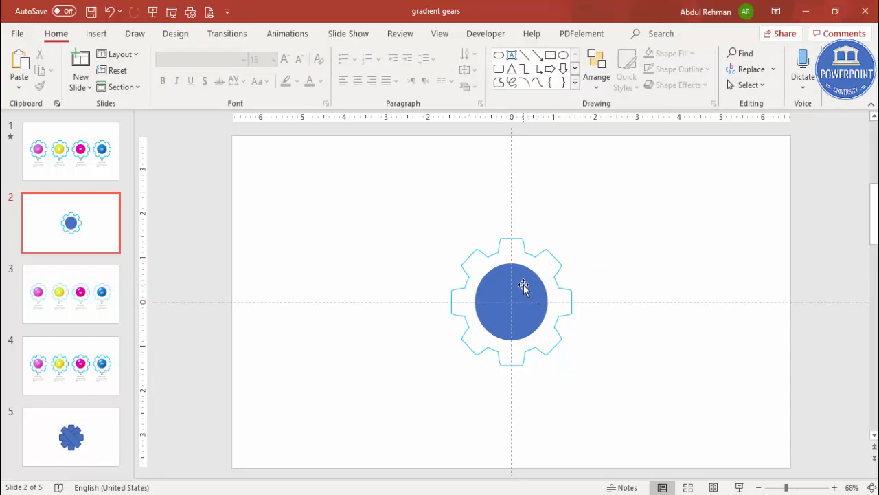
Switch the inner circle's fill to a gradient fill in Format Shape.
left_click(524, 288)
right_click(523, 287)
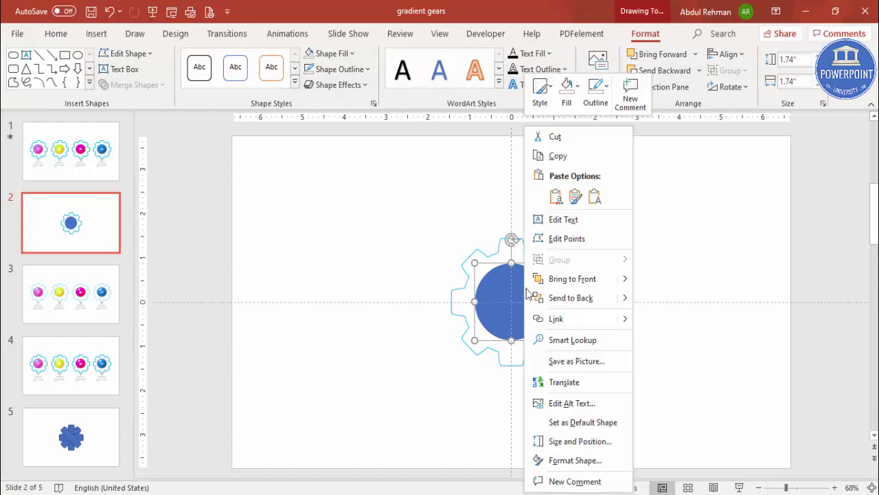
left_click(577, 460)
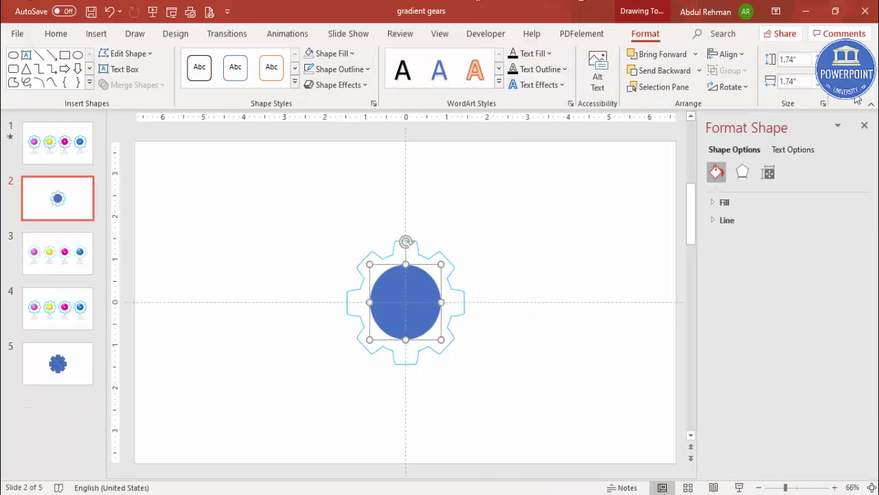
left_click(711, 202)
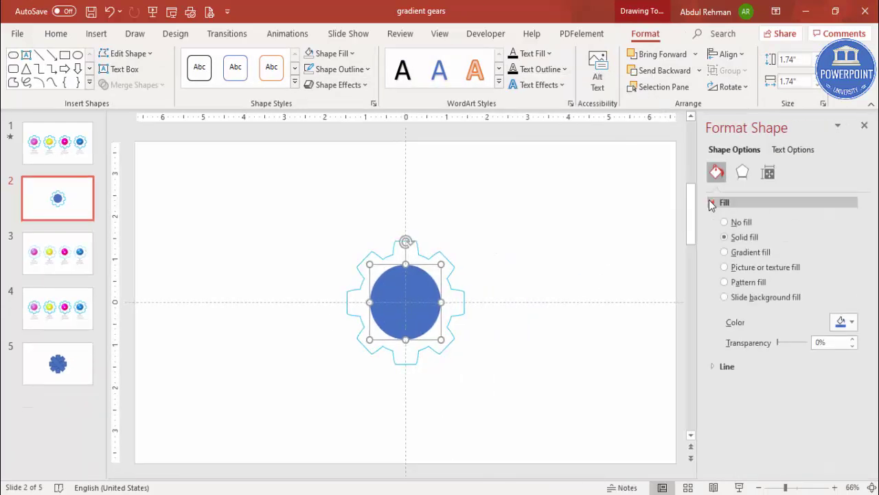
left_click(758, 255)
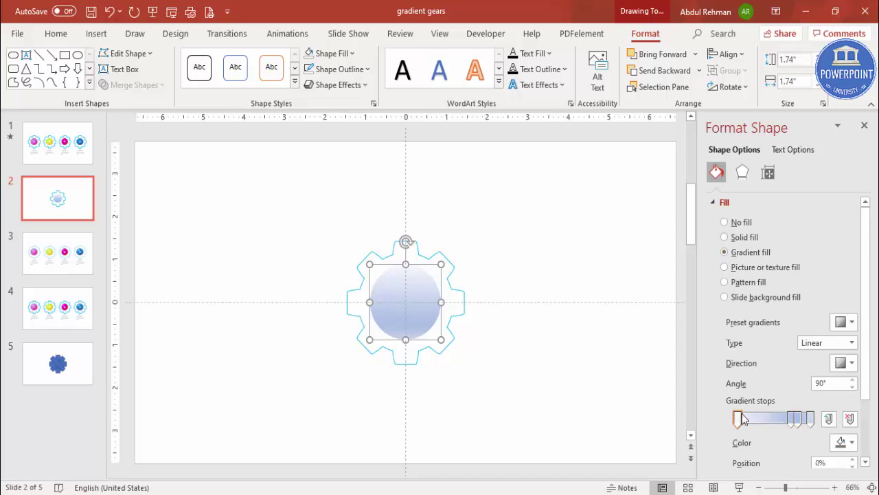
Remove the extra gradient stops, leaving two, and keep the type Linear.
left_click(797, 419)
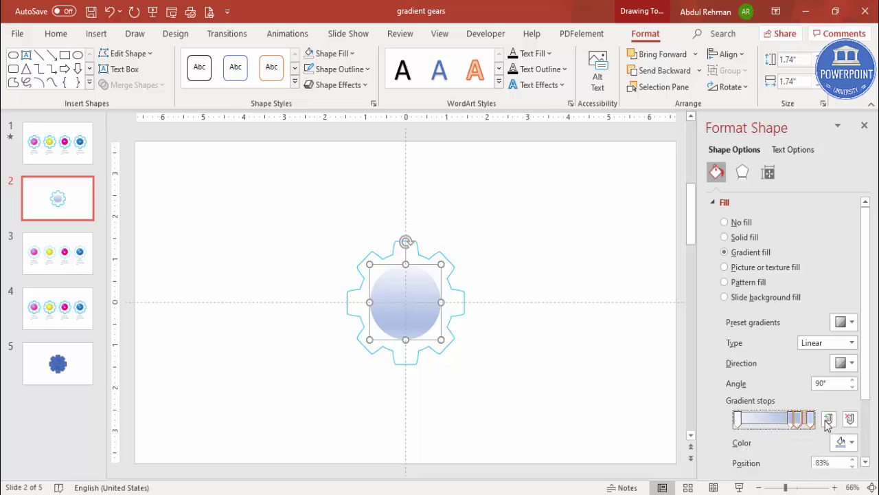
left_click(850, 419)
left_click(849, 419)
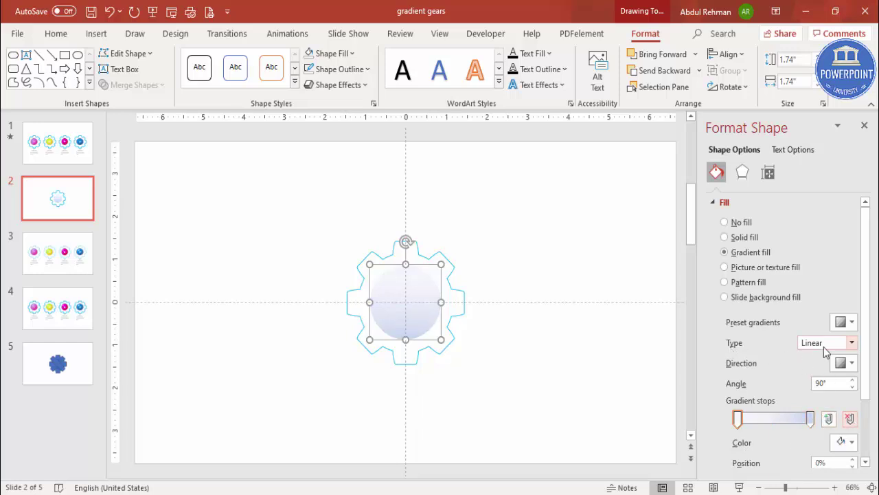
left_click(807, 343)
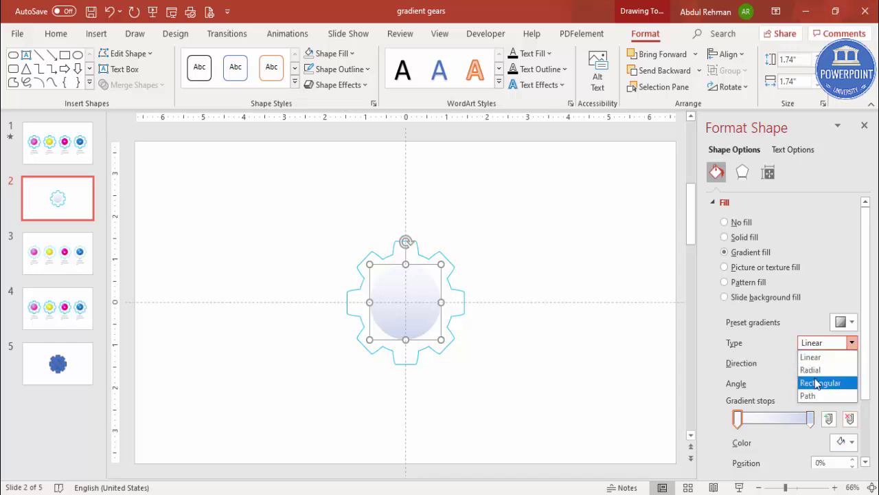
left_click(821, 358)
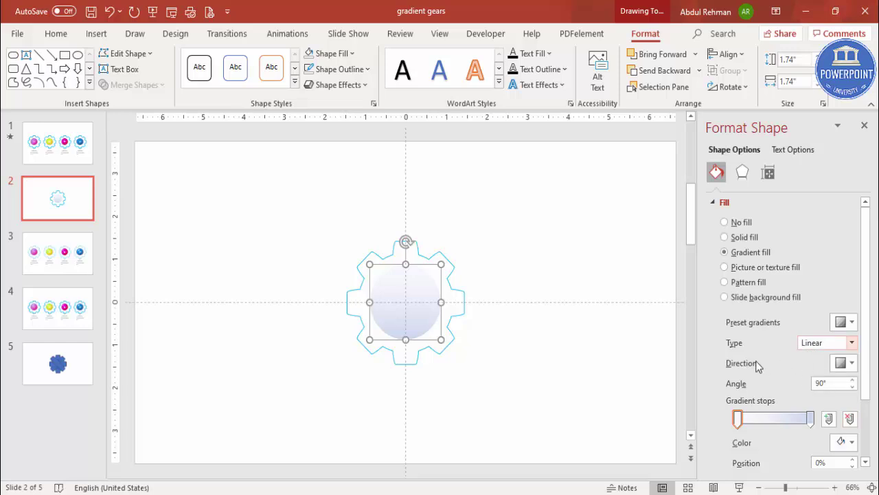
left_click(852, 363)
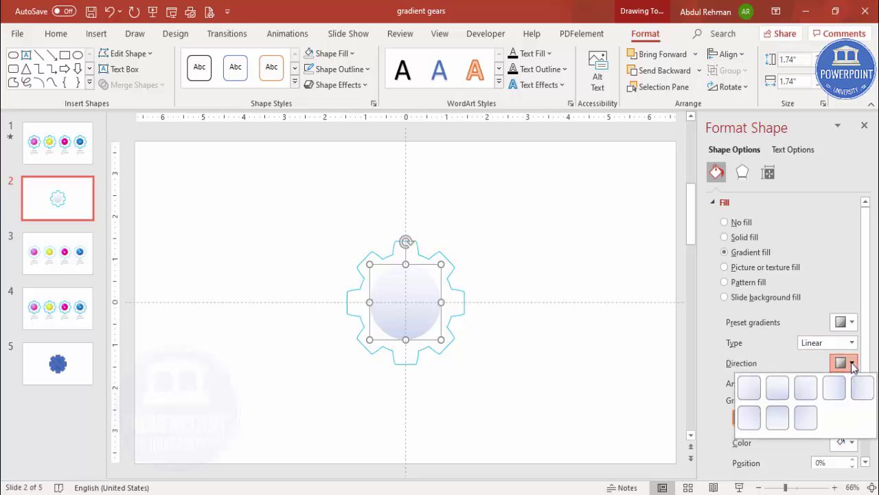
left_click(709, 365)
left_click_drag(874, 376, 869, 411)
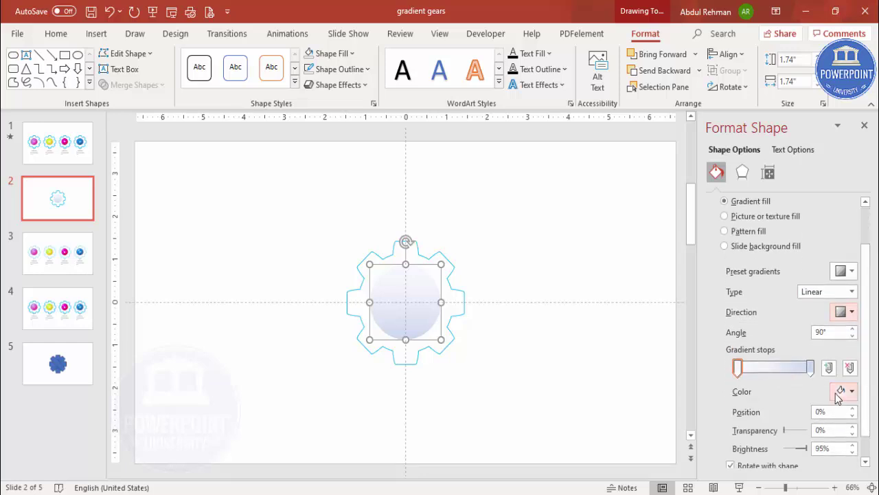
Set the first gradient stop to dark purple.
left_click(740, 369)
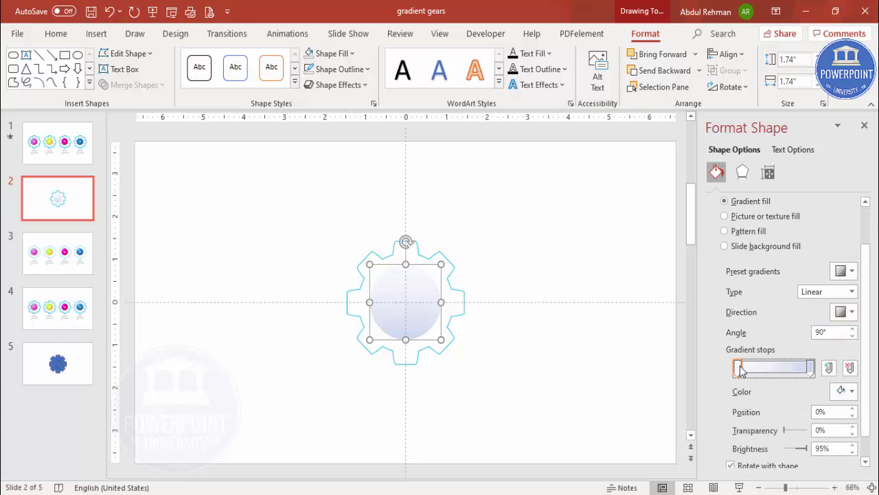
left_click(844, 394)
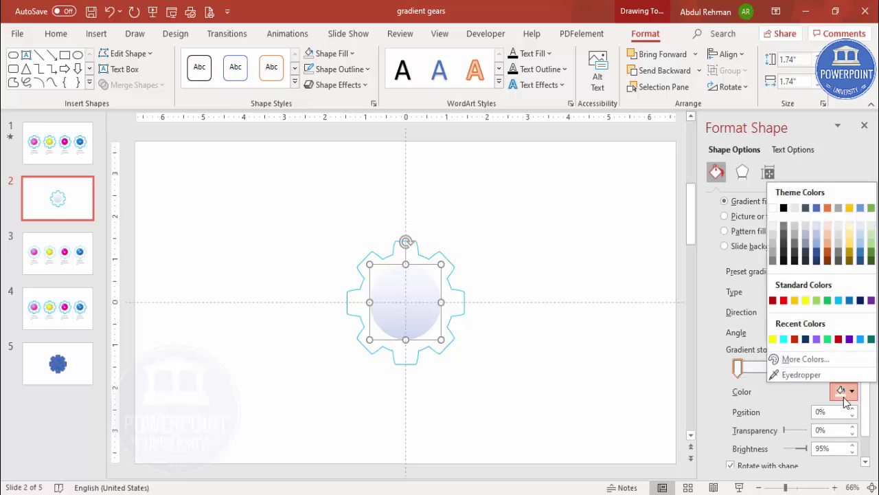
left_click(815, 361)
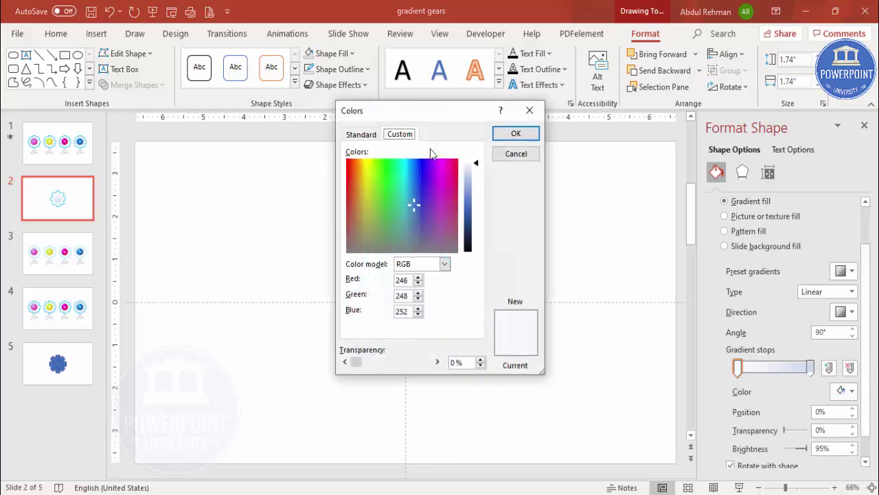
left_click(369, 134)
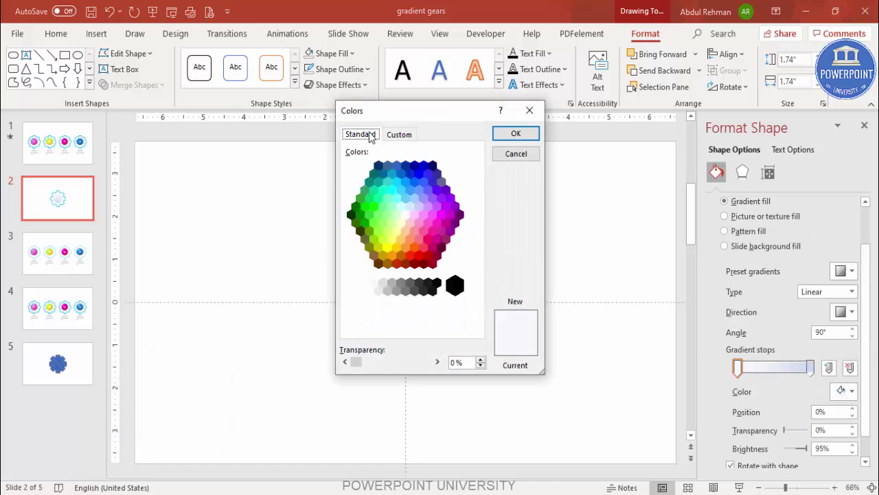
left_click(460, 215)
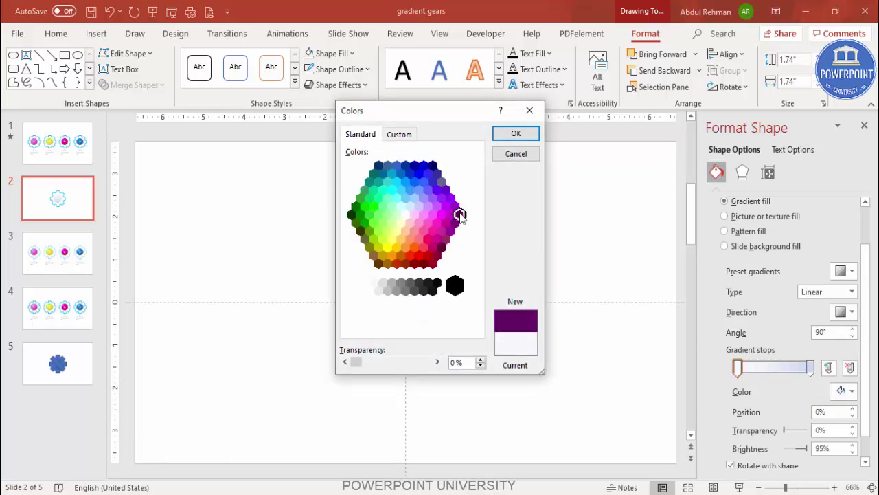
left_click(508, 135)
Set the last gradient stop to magenta.
left_click(811, 368)
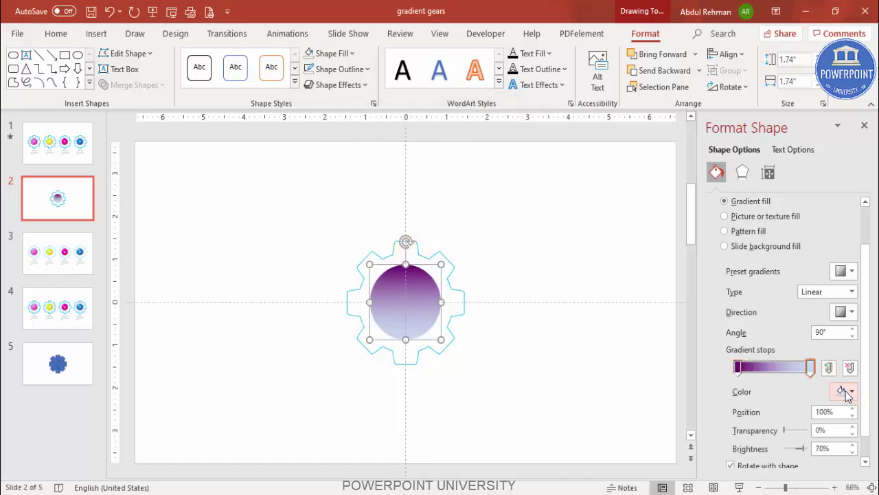
left_click(846, 391)
left_click(790, 359)
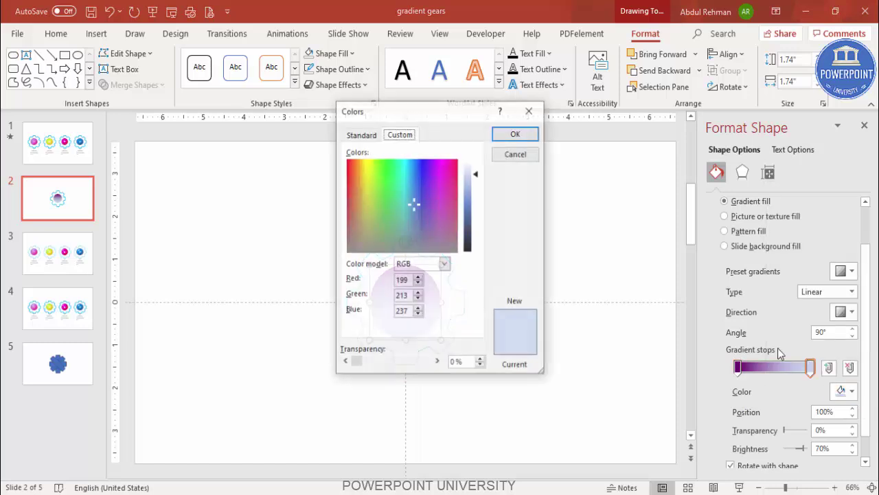
left_click(362, 134)
left_click(430, 240)
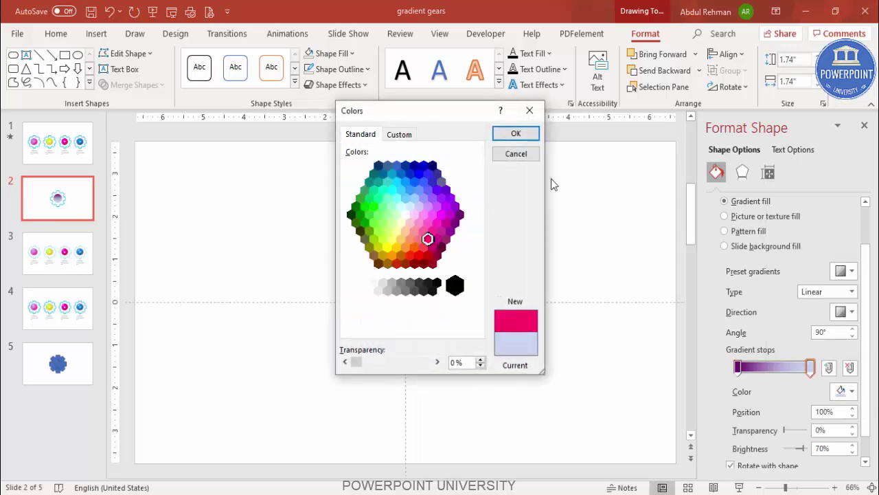
left_click(516, 134)
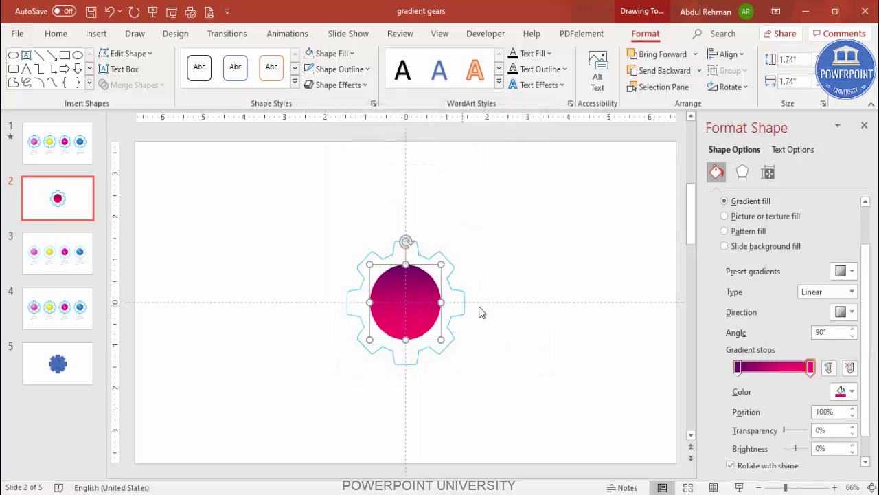
Set the gradient direction to a 225° diagonal.
left_click(852, 312)
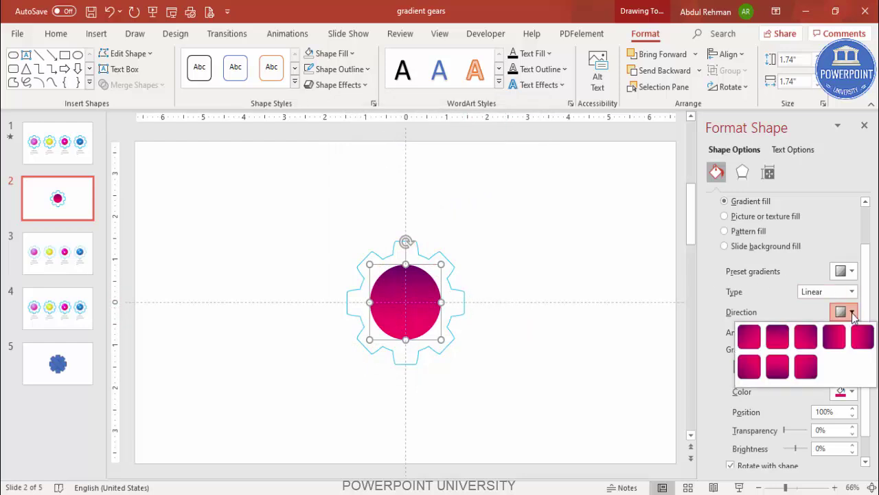
left_click(805, 367)
left_click(544, 292)
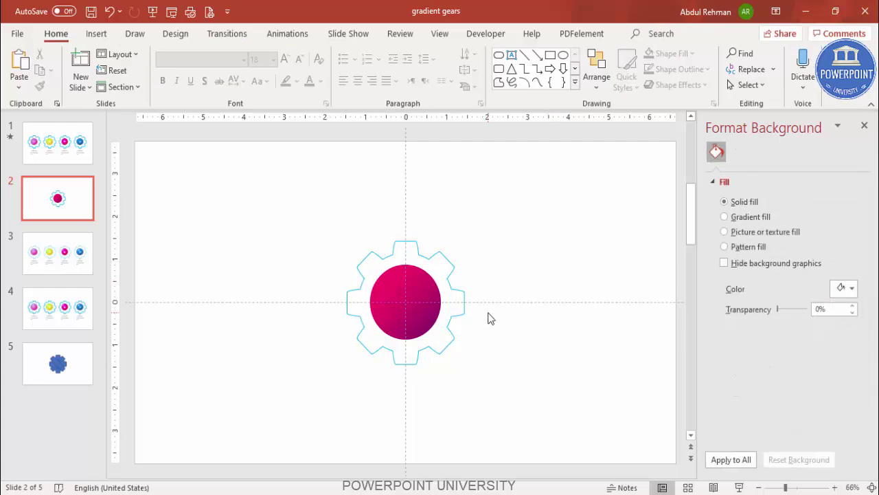
Apply the Inside: Center shadow preset to the gradient circle and raise its blur to about 28 pt.
left_click(421, 291)
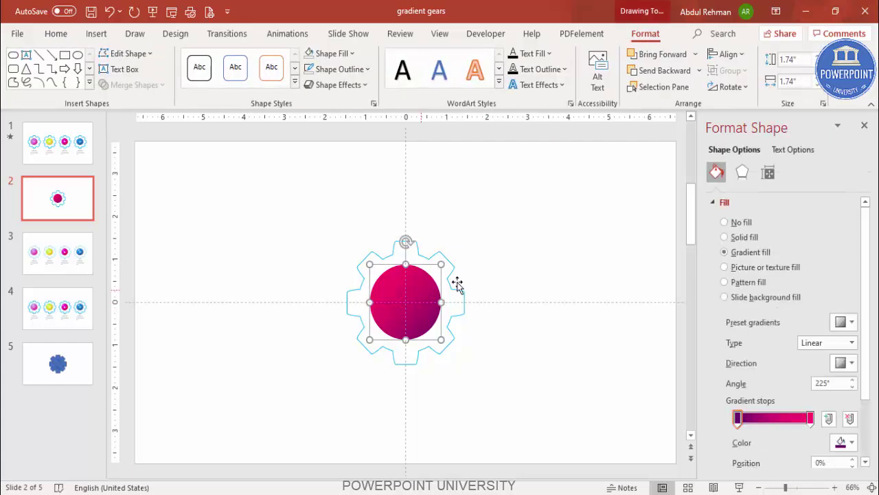
left_click(741, 174)
left_click(731, 204)
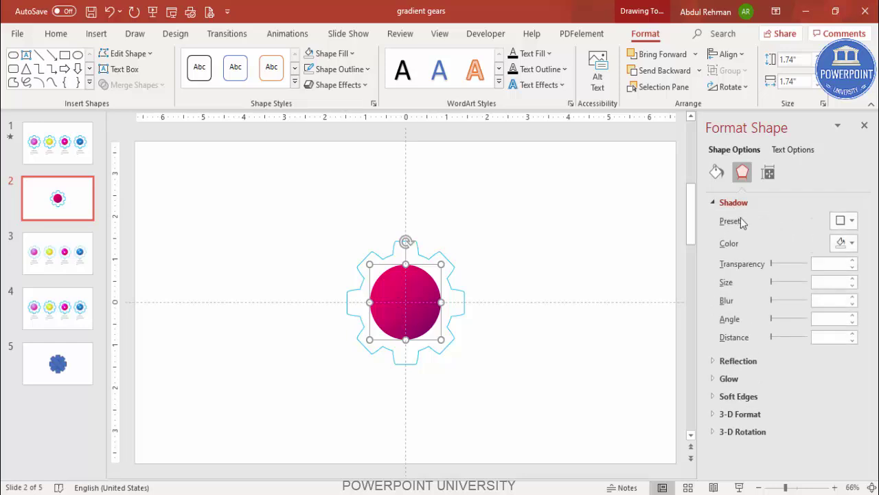
left_click(844, 220)
scroll(875, 277, "down", 2)
scroll(874, 277, "down", 2)
scroll(810, 329, "up", 1)
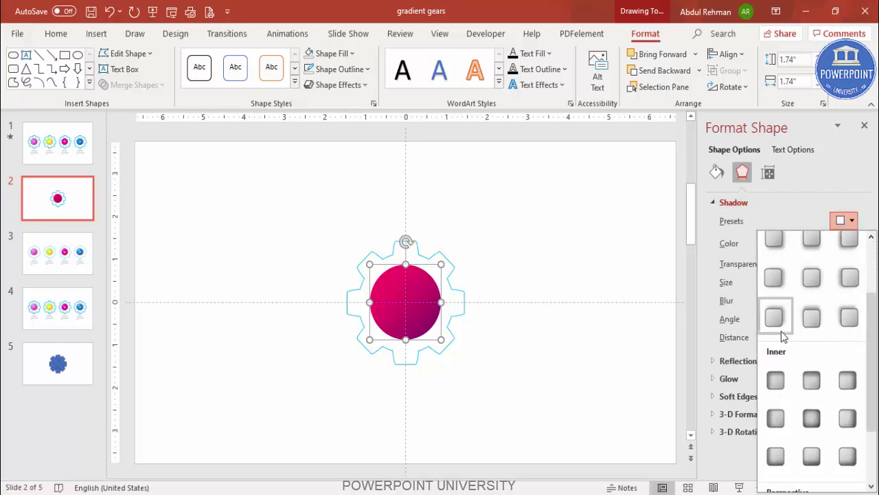
left_click(816, 428)
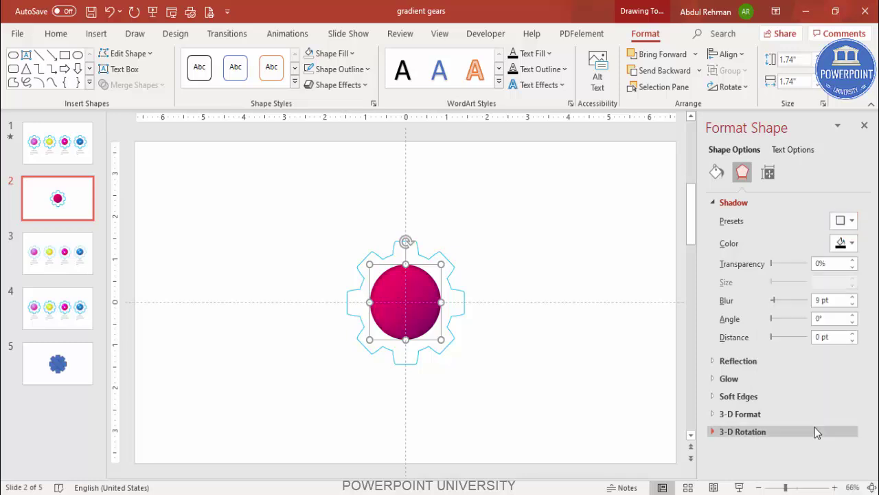
left_click(853, 297)
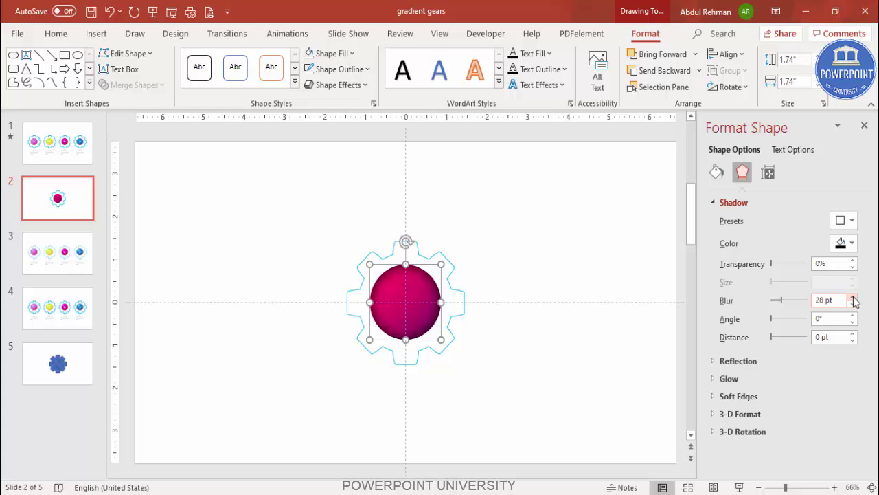
left_click(544, 256)
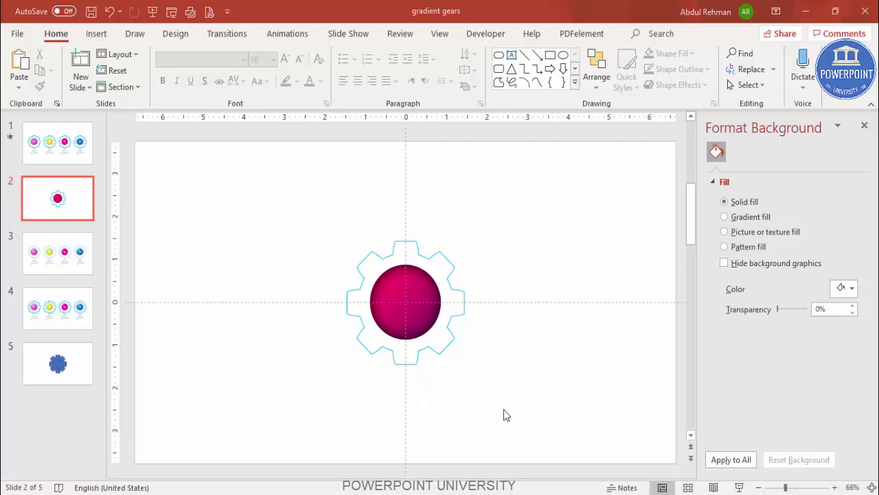
Add a centred '01' text box just below the gear.
left_click(97, 34)
left_click(512, 69)
left_click_drag(389, 380, 449, 397)
type("0")
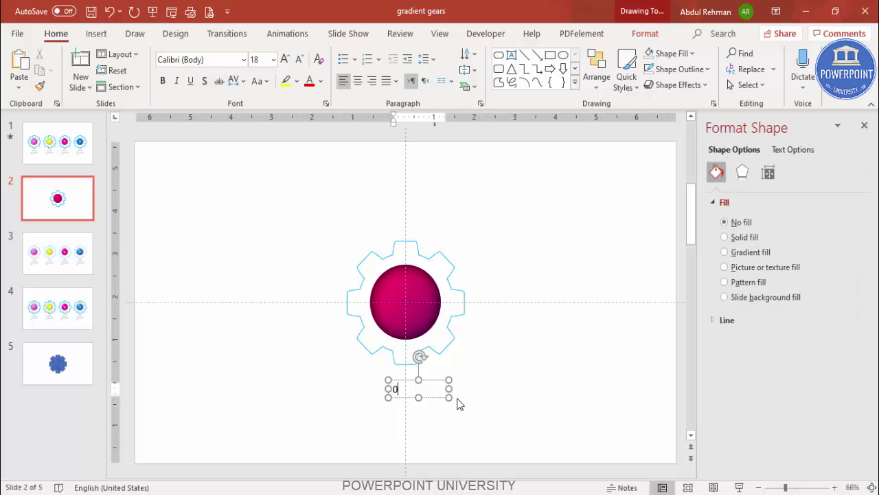
left_click(440, 380)
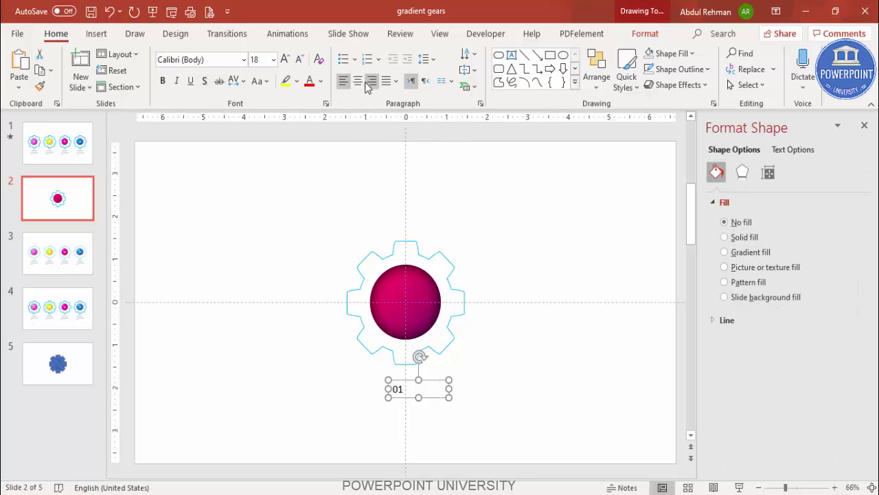
left_click(357, 80)
Format '01' as Century Gothic, bold, 20 pt, centred under the gear.
left_click(217, 62)
type("Century G")
key("Return")
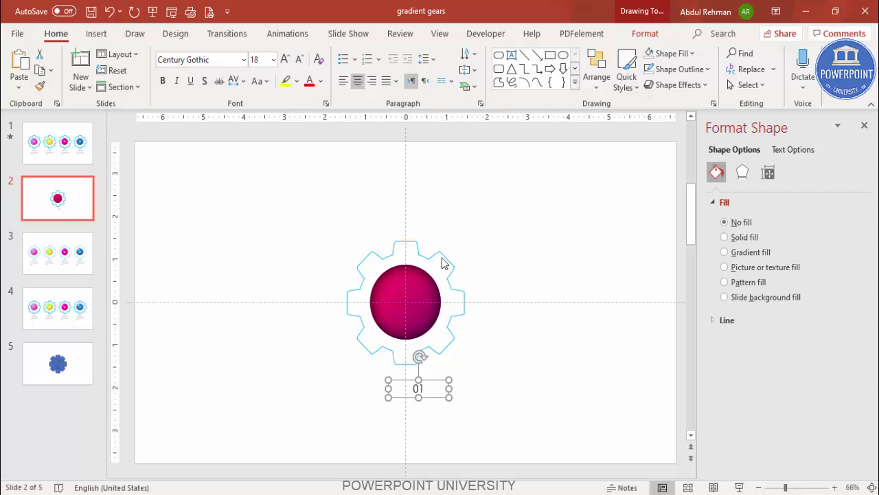
left_click_drag(433, 378, 420, 370)
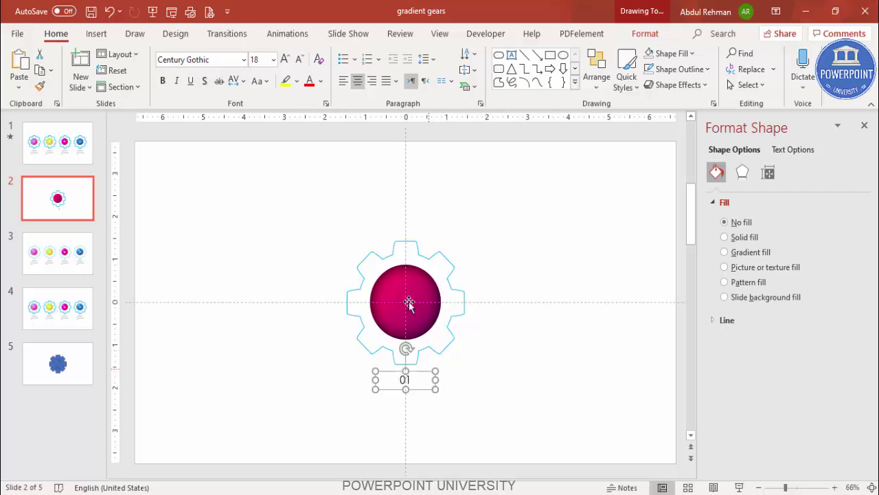
left_click(162, 81)
left_click(285, 59)
left_click_drag(428, 373, 427, 371)
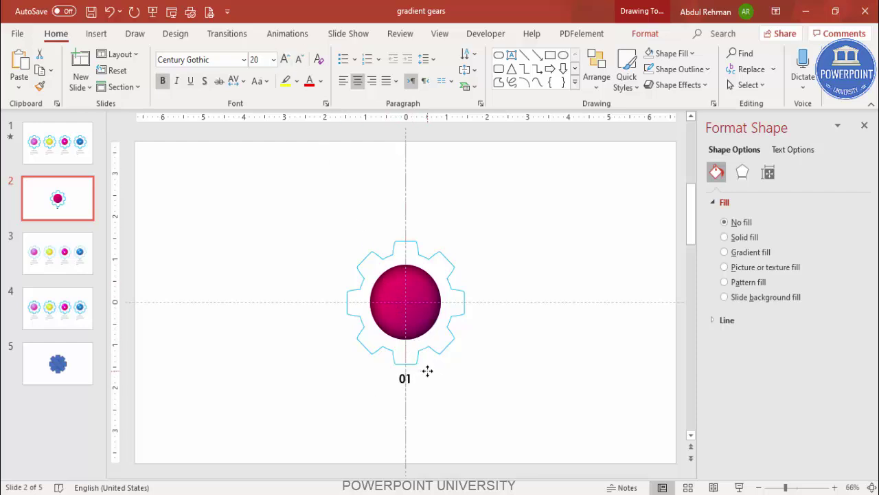
left_click(453, 399)
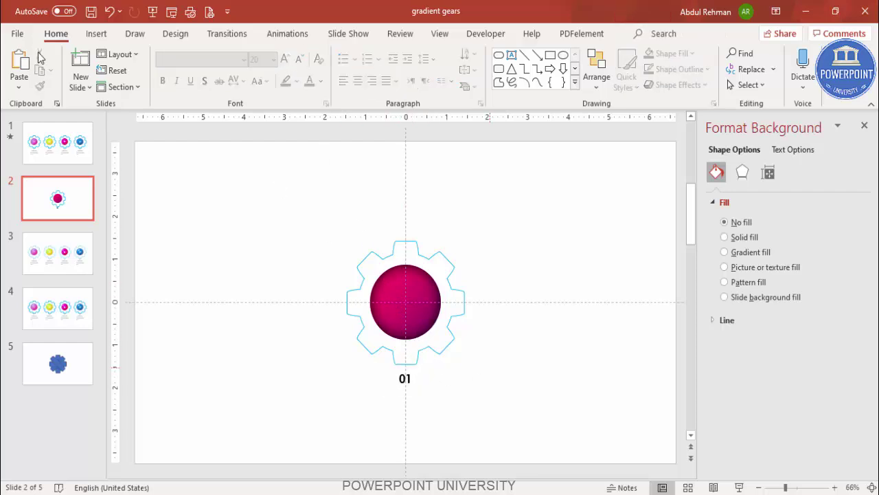
Add a centred caption text box reading 'Add some detail text' below the '01' label.
left_click(96, 33)
left_click(511, 73)
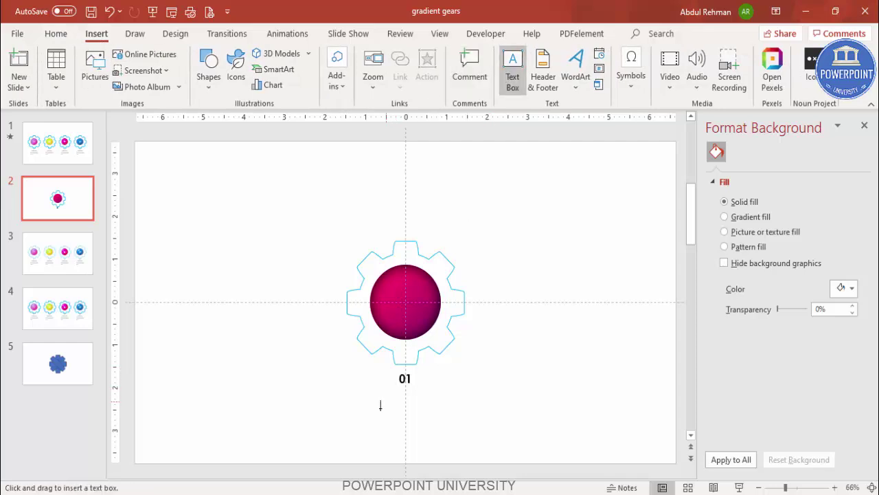
left_click_drag(371, 397, 455, 433)
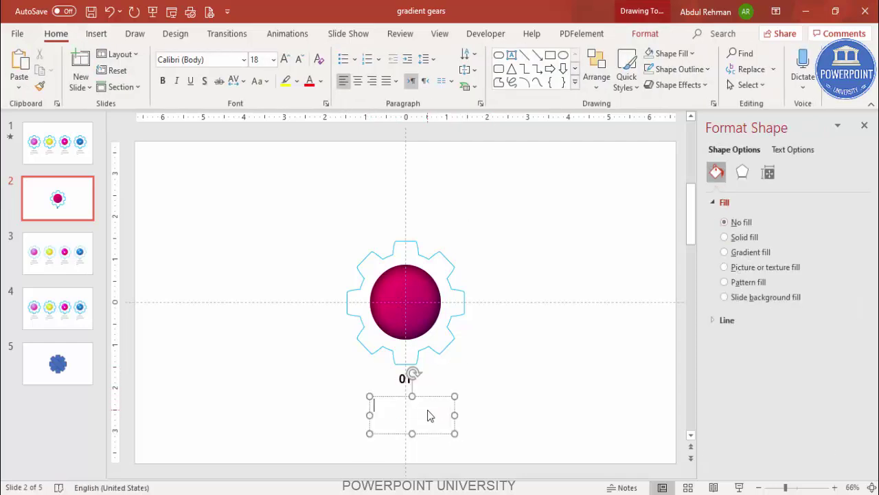
type("Add som")
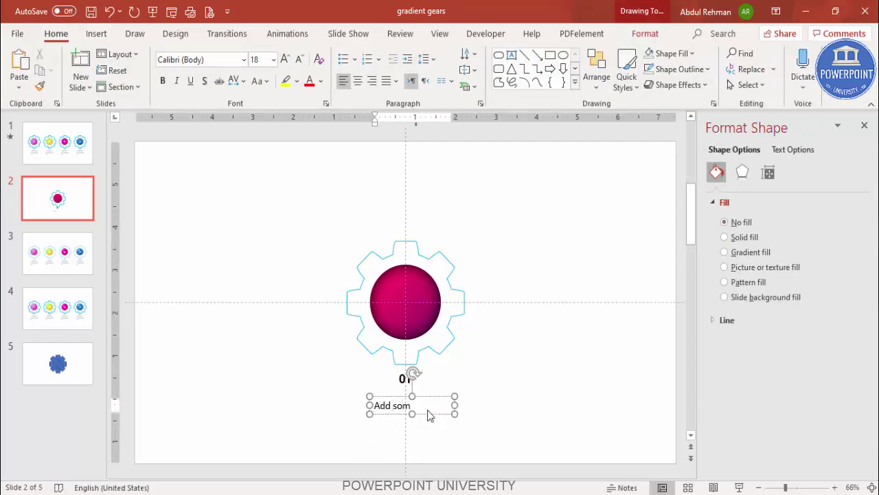
type("e detail text here")
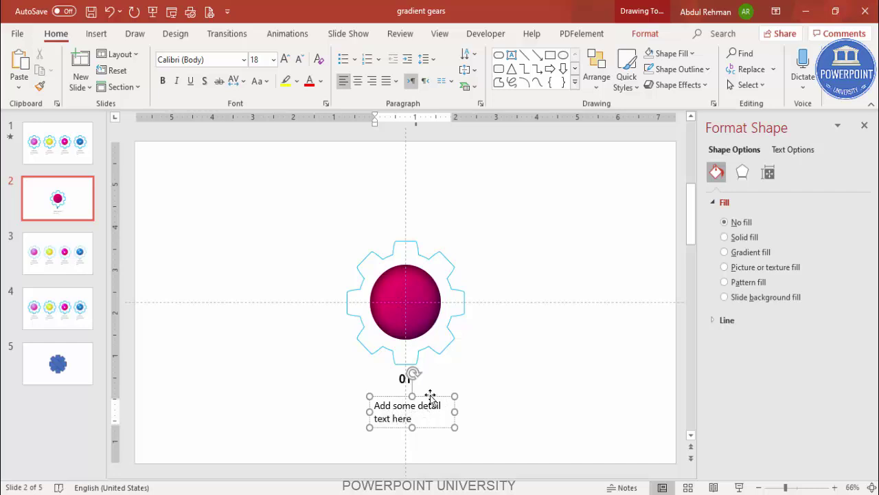
left_click(430, 395)
left_click(357, 80)
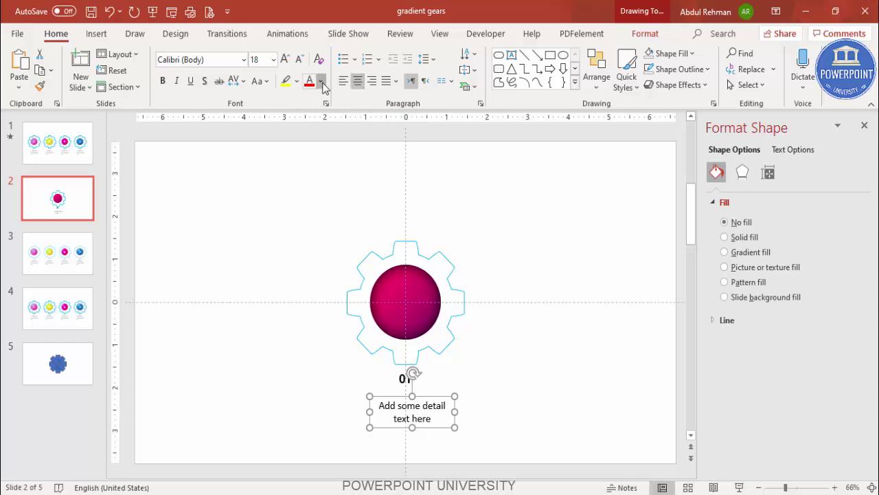
Make the caption light grey 12 pt, wrap it to two lines under '01', then select all elements.
left_click(321, 81)
left_click(308, 168)
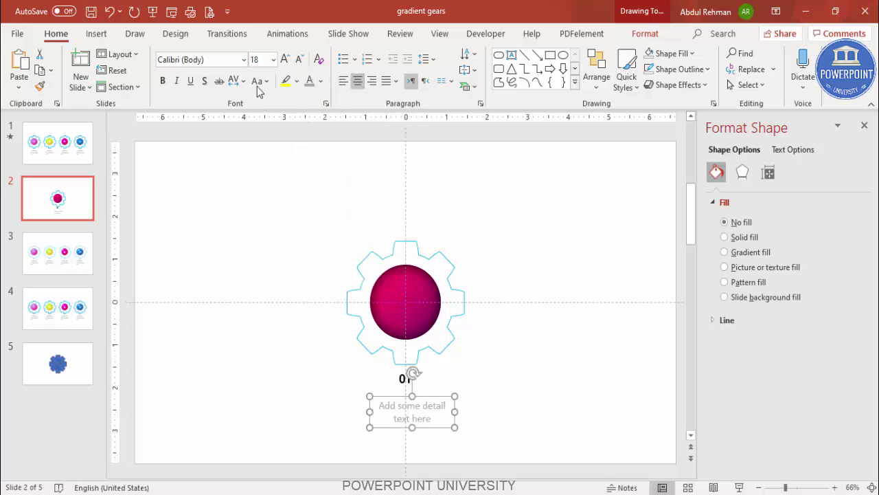
left_click(298, 59)
left_click(299, 59)
left_click(299, 59)
left_click_drag(367, 407, 390, 411)
left_click_drag(448, 392, 430, 384)
left_click(520, 376)
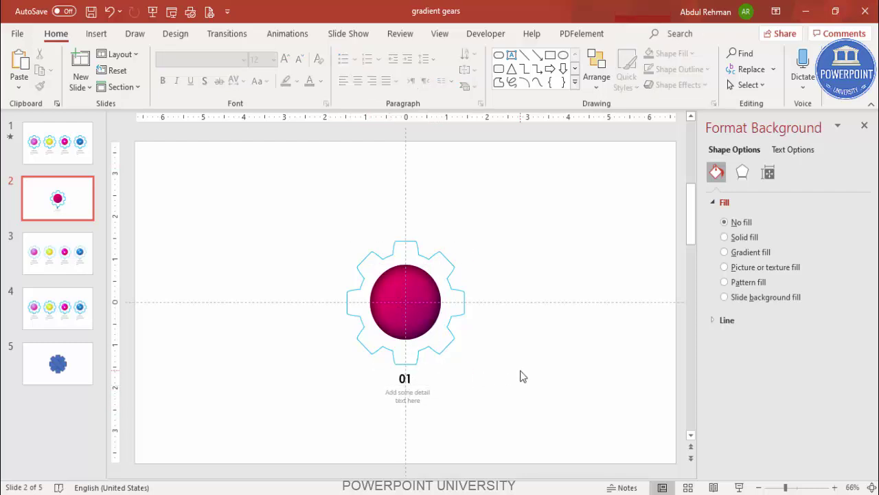
left_click_drag(280, 194, 555, 482)
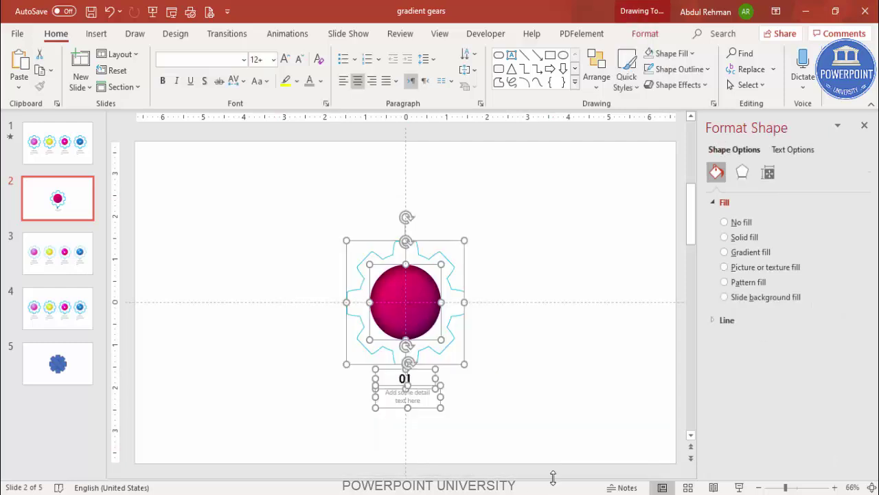
Group the gear unit, move it left, and duplicate it into three evenly spaced copies.
key("ctrl+g")
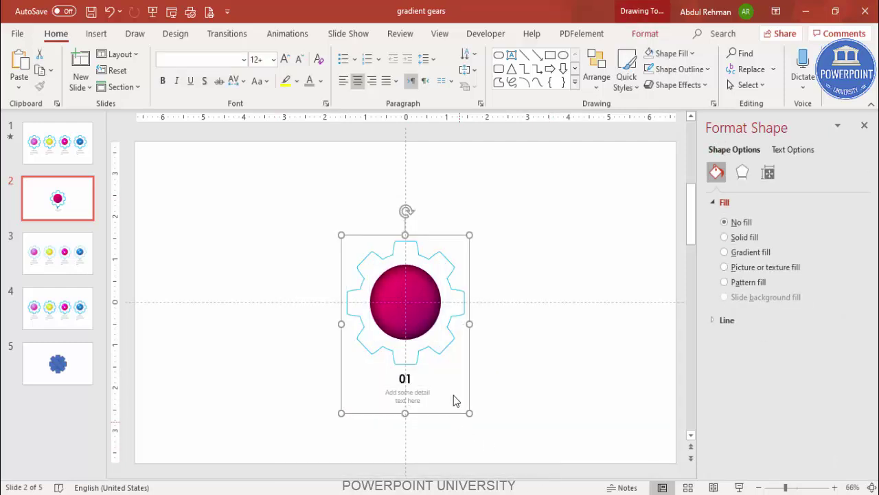
left_click_drag(433, 235, 263, 237)
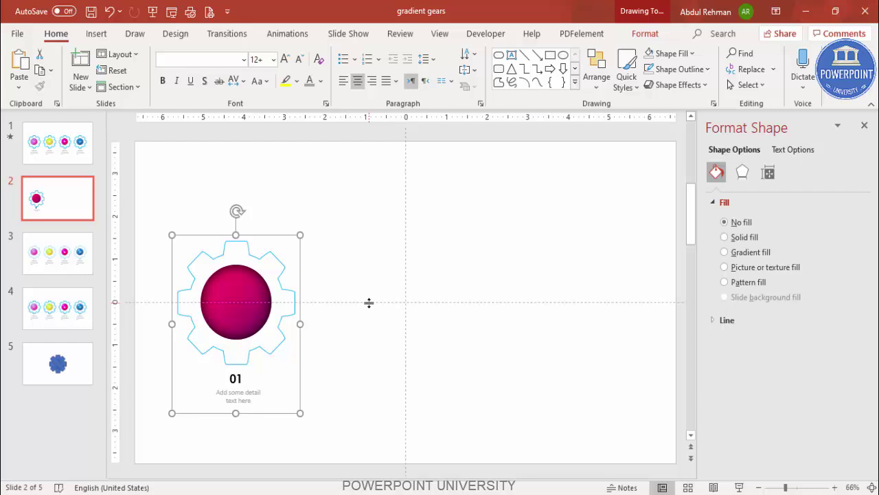
left_click_drag(309, 312, 414, 235)
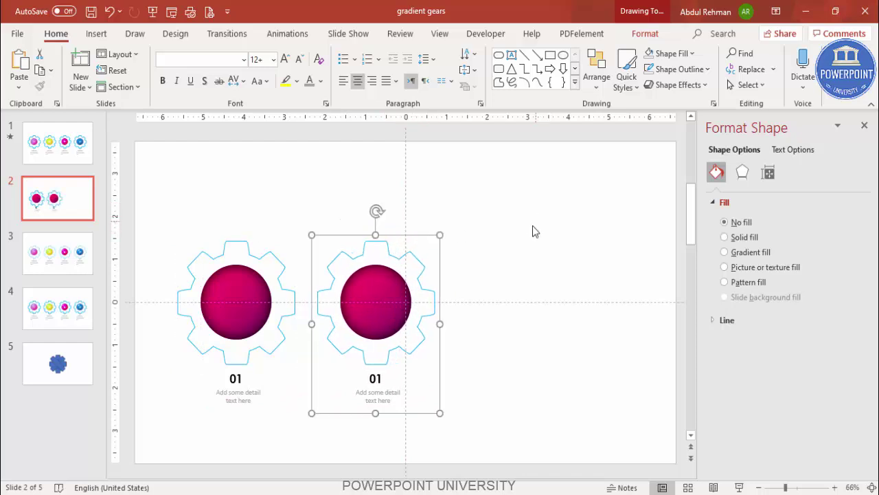
key("ctrl+d")
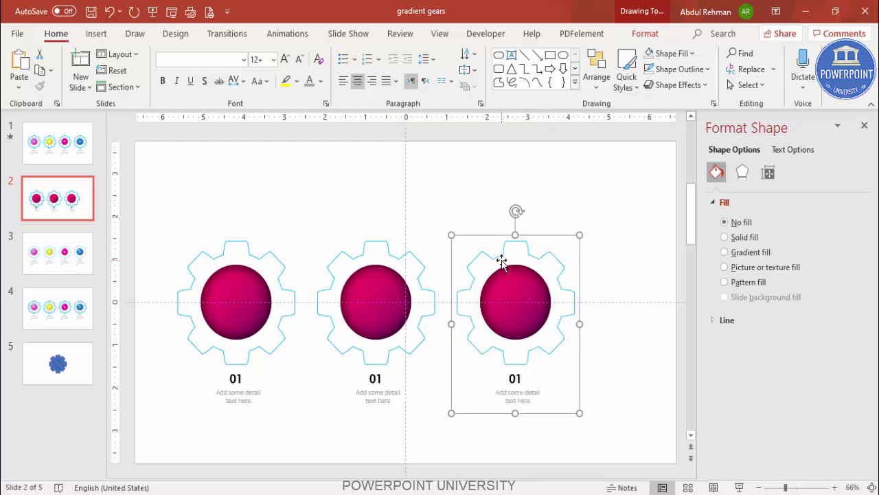
Select all three gear groups and centre the row on the slide.
left_click(389, 297, "shift")
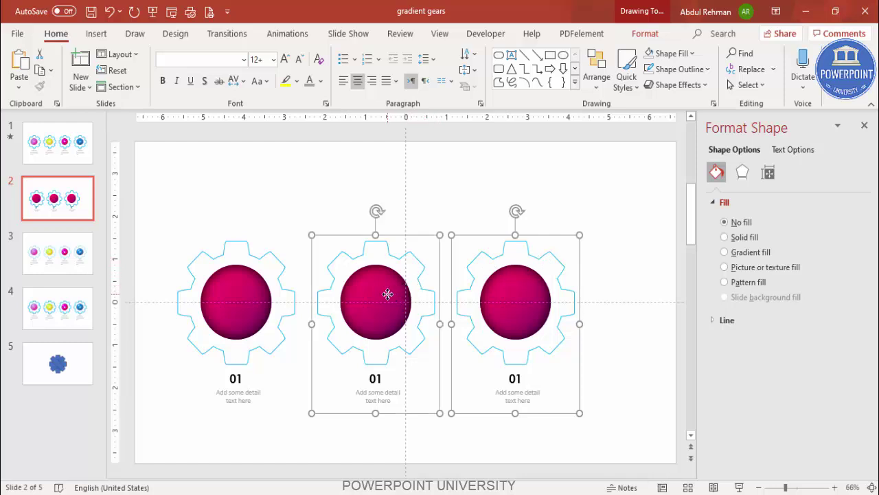
left_click(254, 294, "shift")
left_click_drag(486, 235, 516, 236)
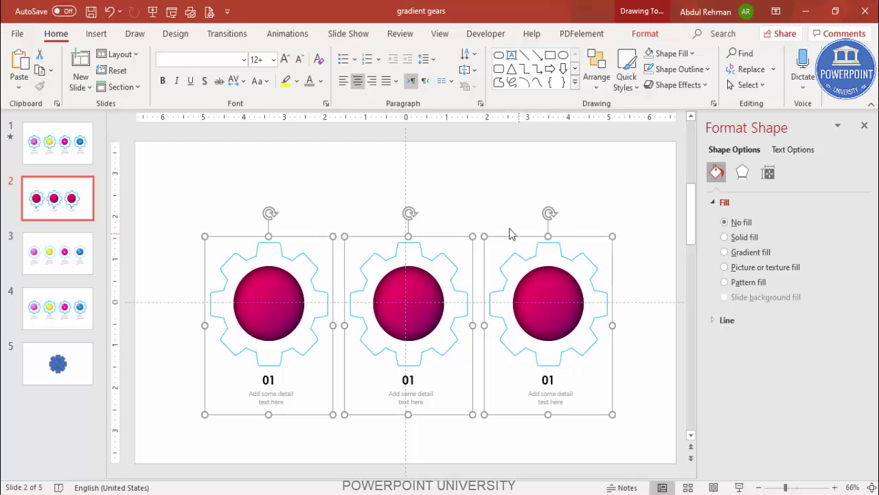
left_click(479, 202)
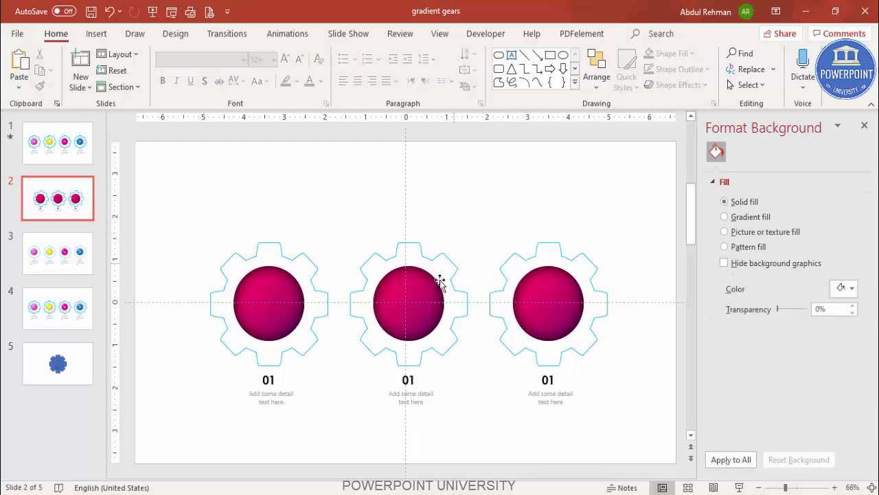
left_click(417, 294)
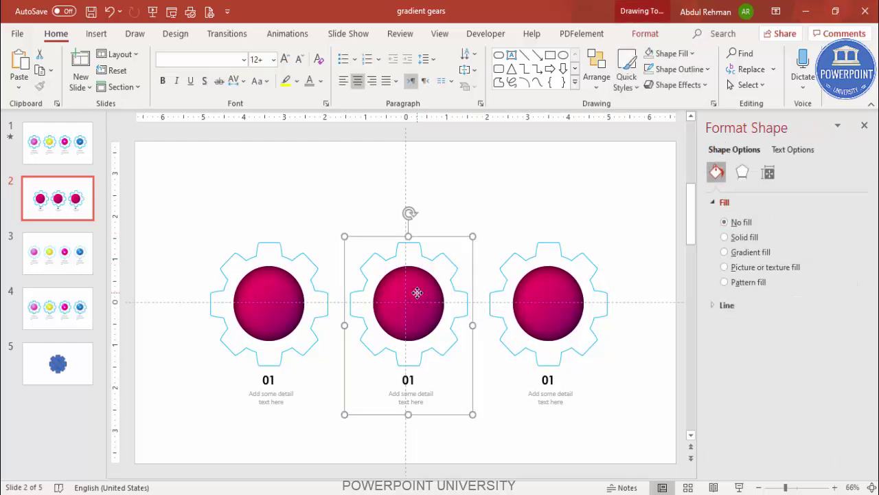
left_click(294, 299, "shift")
left_click(531, 280, "shift")
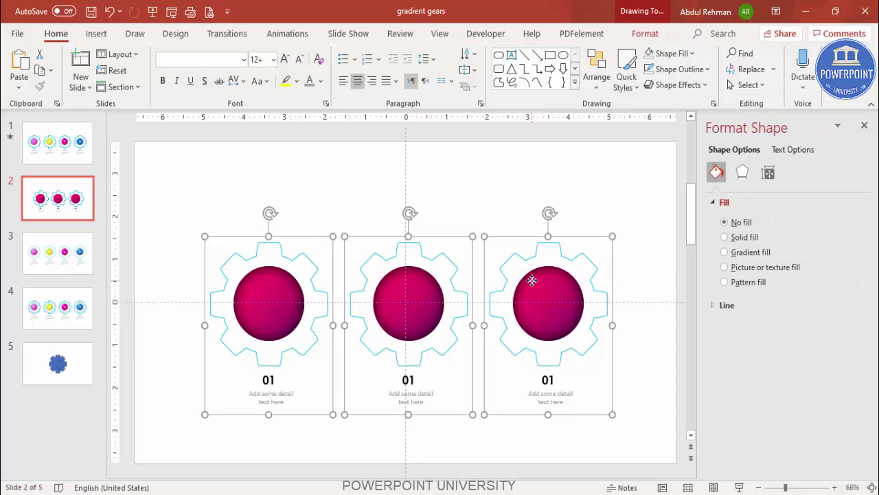